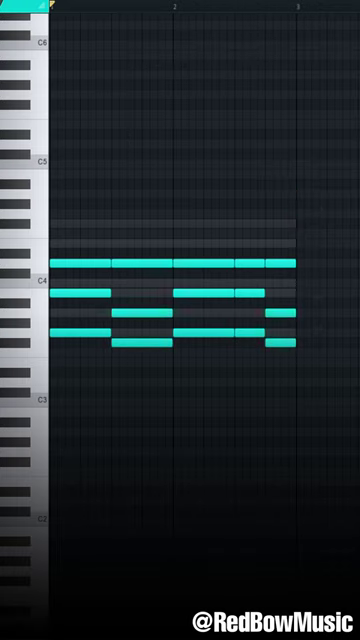
Step: Raise the selected melody notes one octave above the chords and play back the 1–5–1–5 pattern
left_click_drag(317, 298, 317, 179)
key("space")
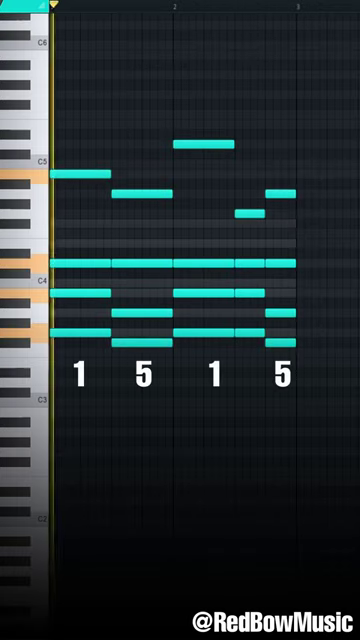